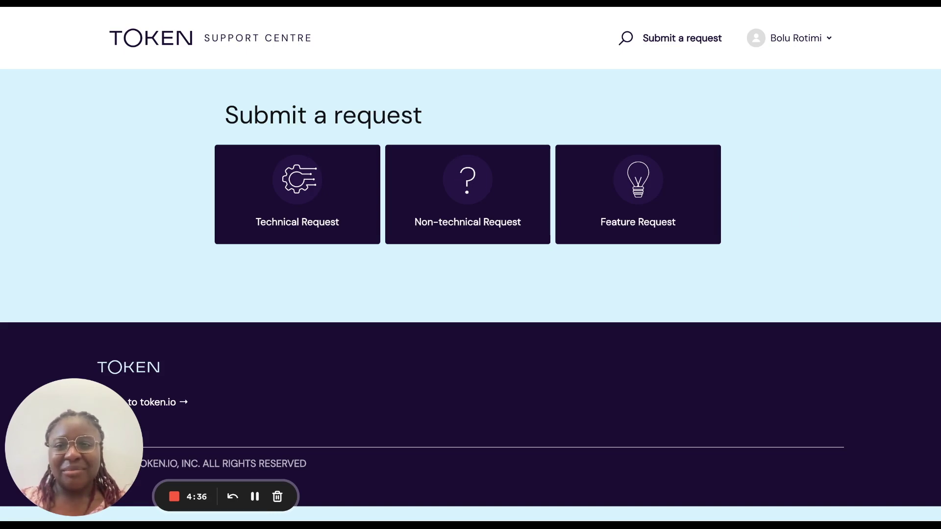
- Start a Technical Request with Payments/PIS as the affected product and Payment Issue as the PIS technical reason
click(286, 200)
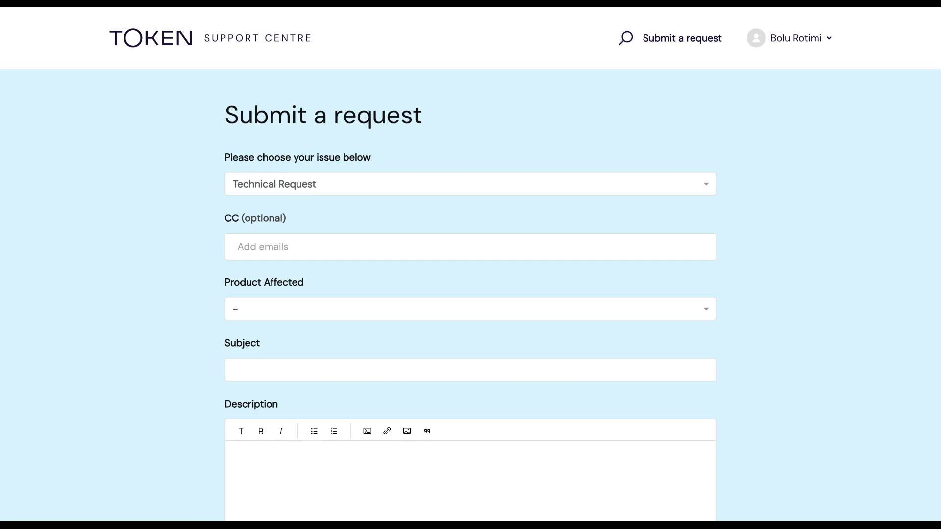
click(263, 311)
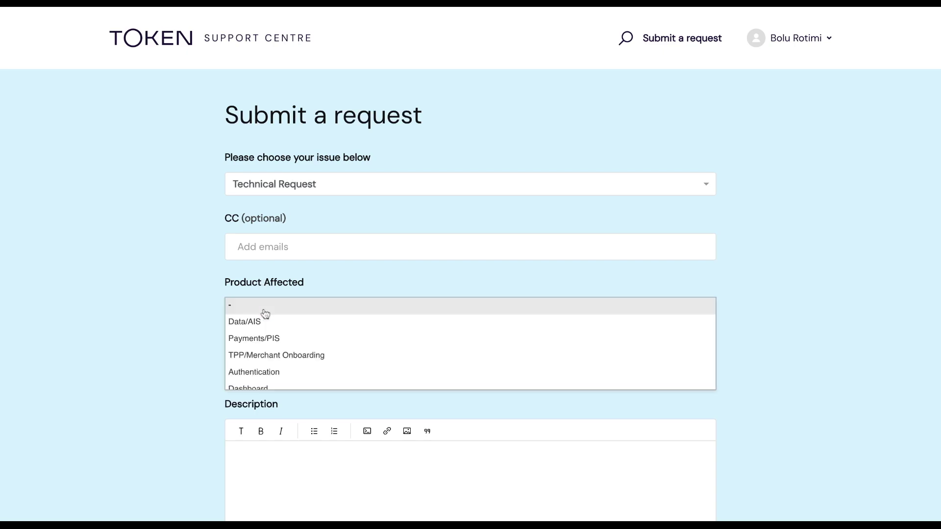
click(267, 342)
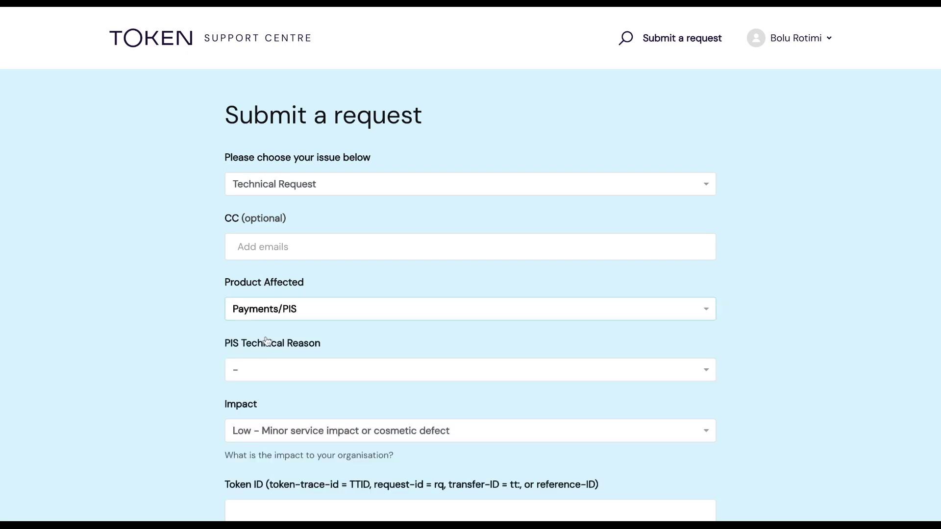
click(256, 378)
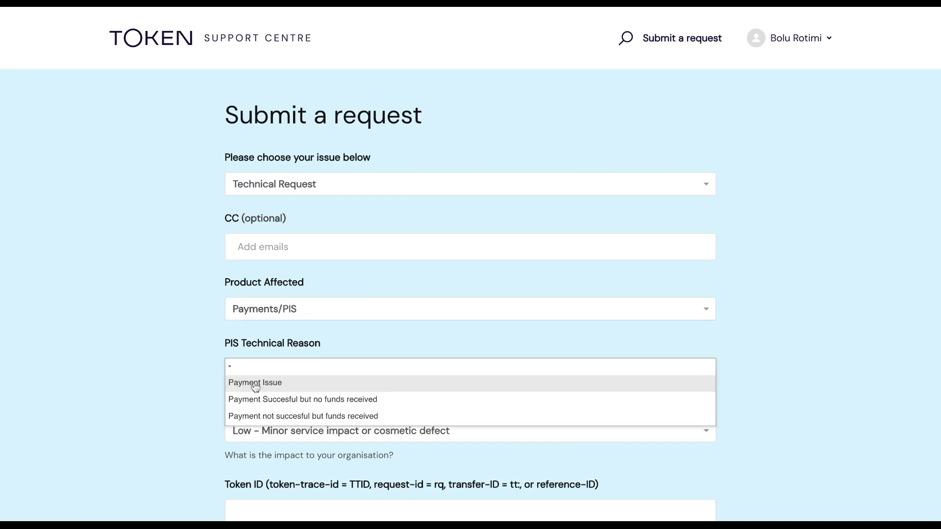
click(255, 385)
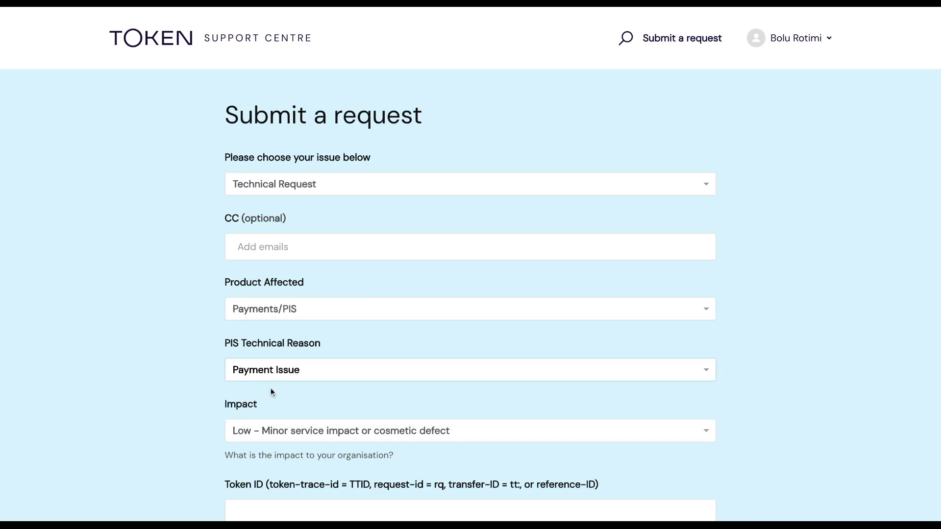
- Set the request's impact to "Low - Minor service impact or cosmetic defect"
scroll(281, 393, down, 1)
click(283, 376)
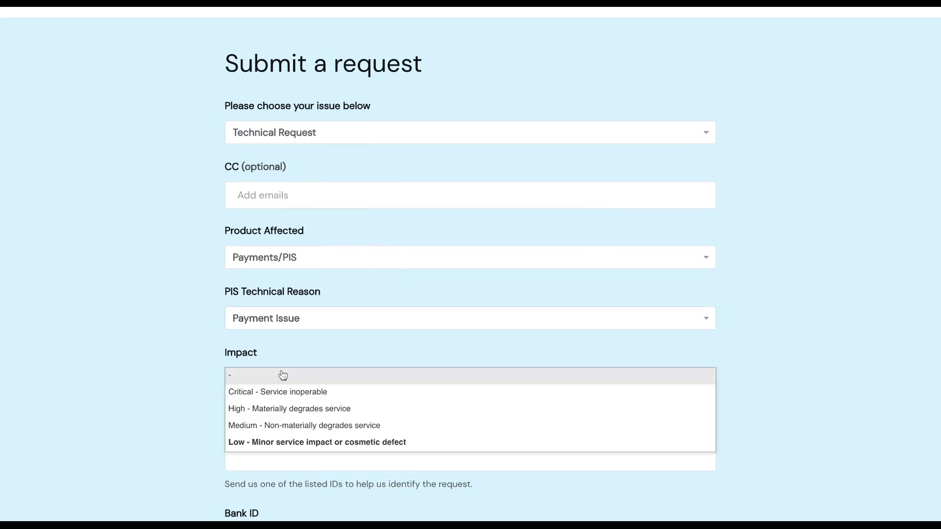
click(291, 443)
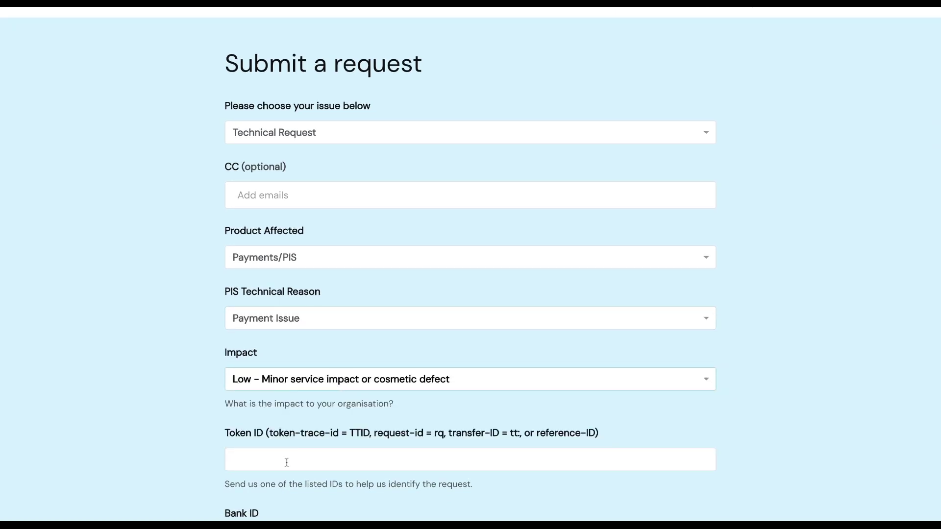
- Enter the placeholder rq:xxxx as the Token ID and ngp-xxx as the Bank ID
click(255, 466)
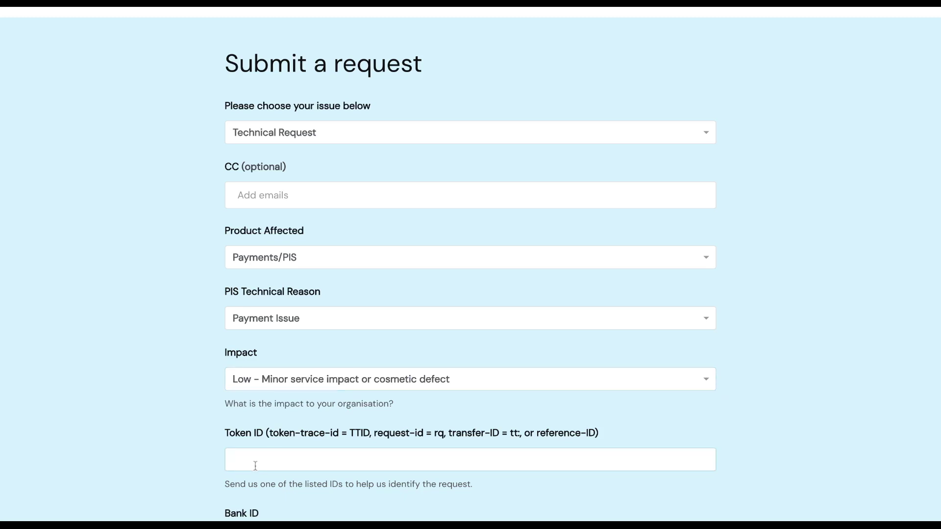
text(rq:xxxx)
scroll(263, 407, down, 2)
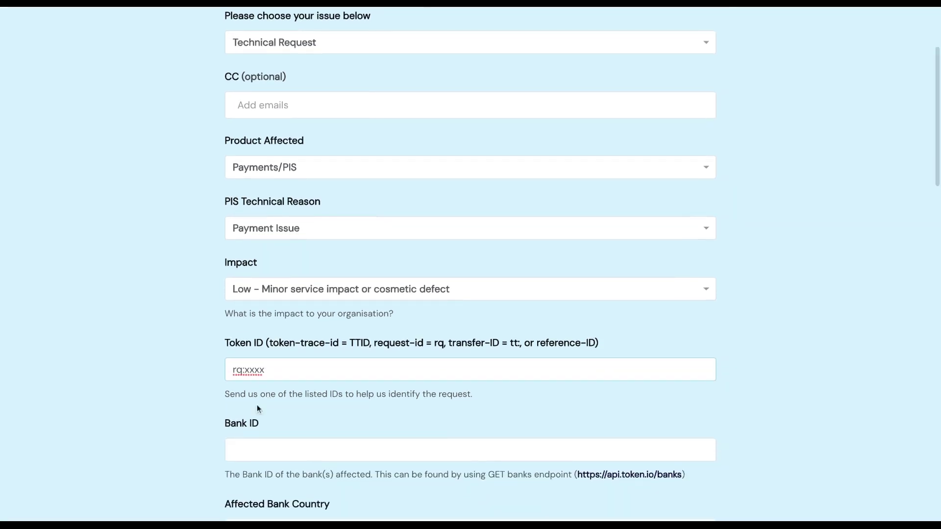
scroll(270, 413, down, 1)
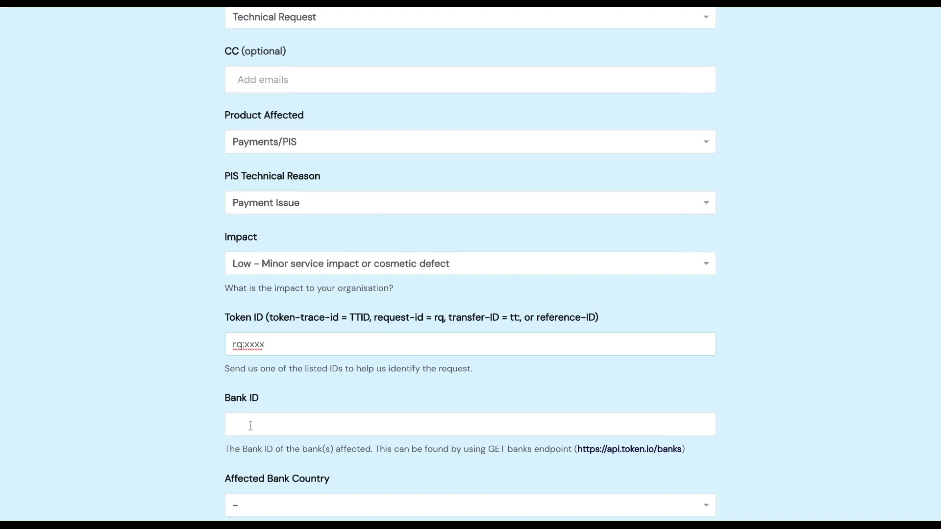
click(250, 426)
text(ngp-xxx)
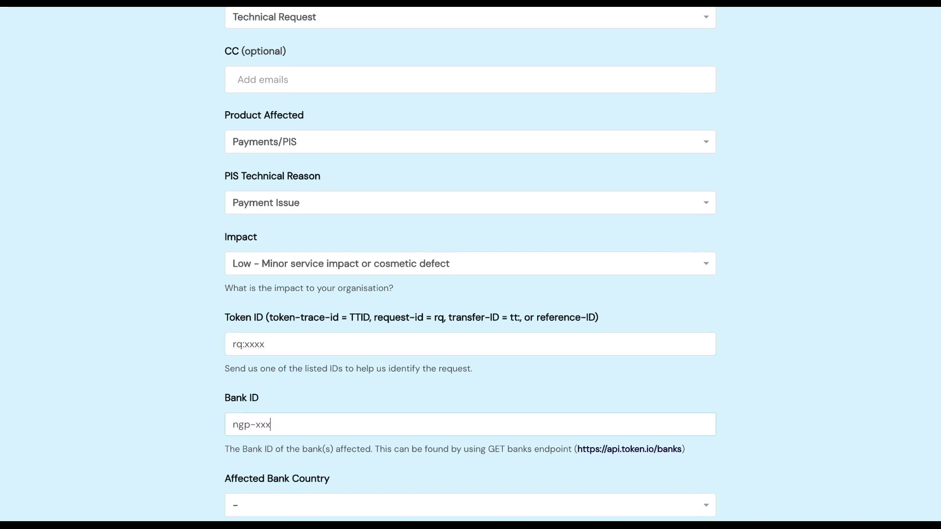
- Set the affected bank country to Belgium and the UTC occurrence timestamp to "August 3, 2023 @ 8:01:02"
scroll(309, 384, down, 3)
click(268, 362)
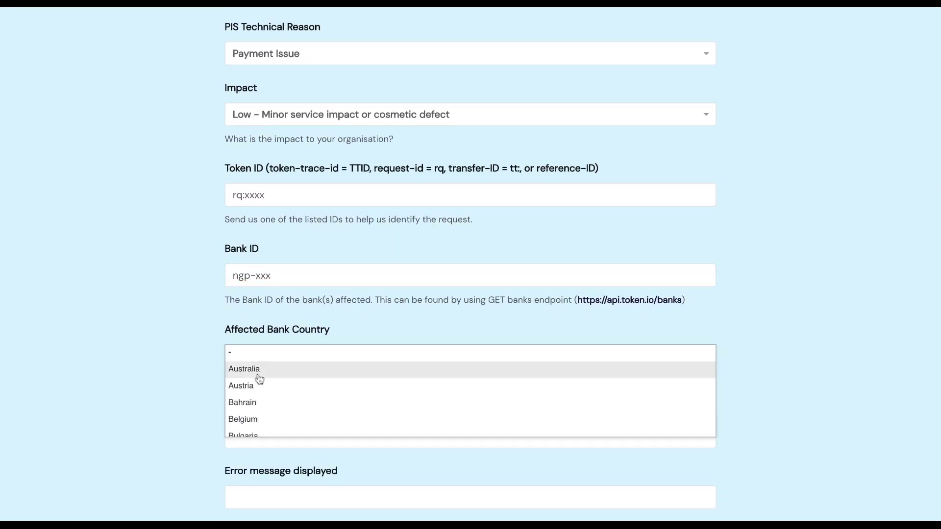
click(257, 421)
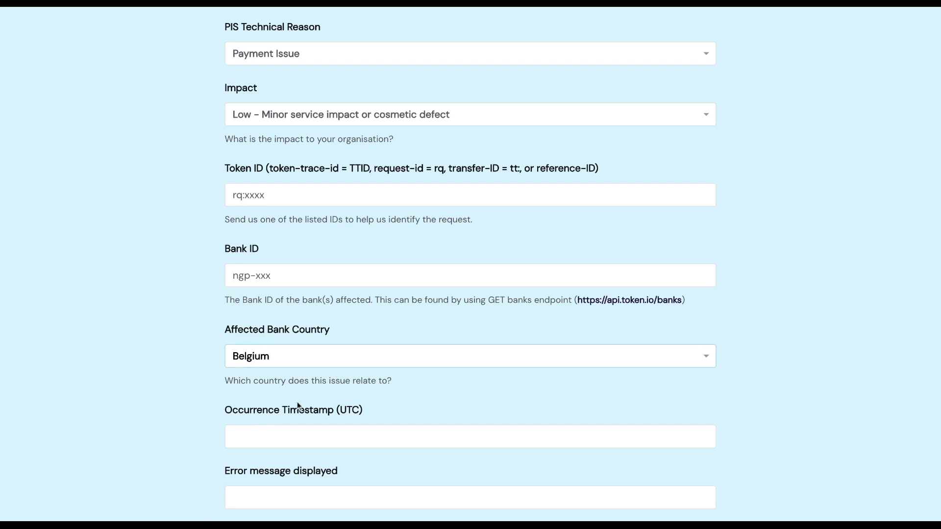
click(267, 436)
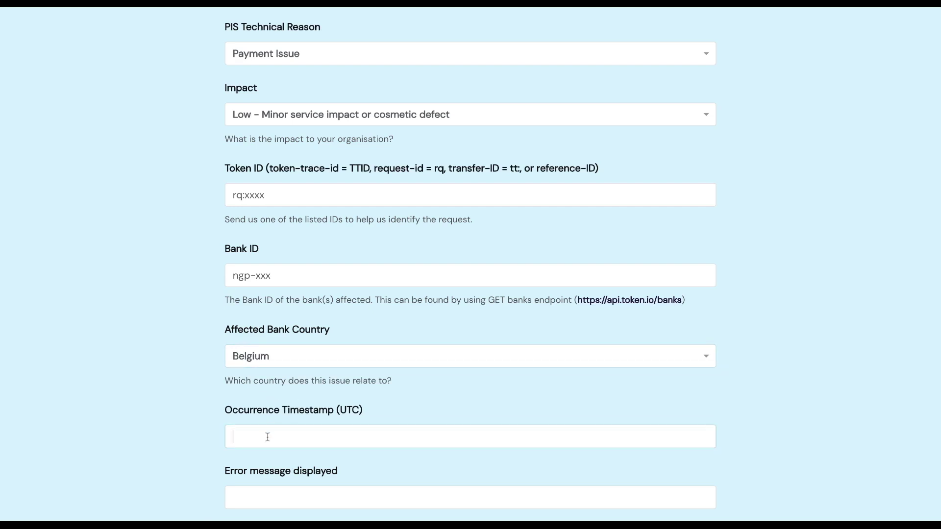
text(August 3 , 2023 @ 8:01:02)
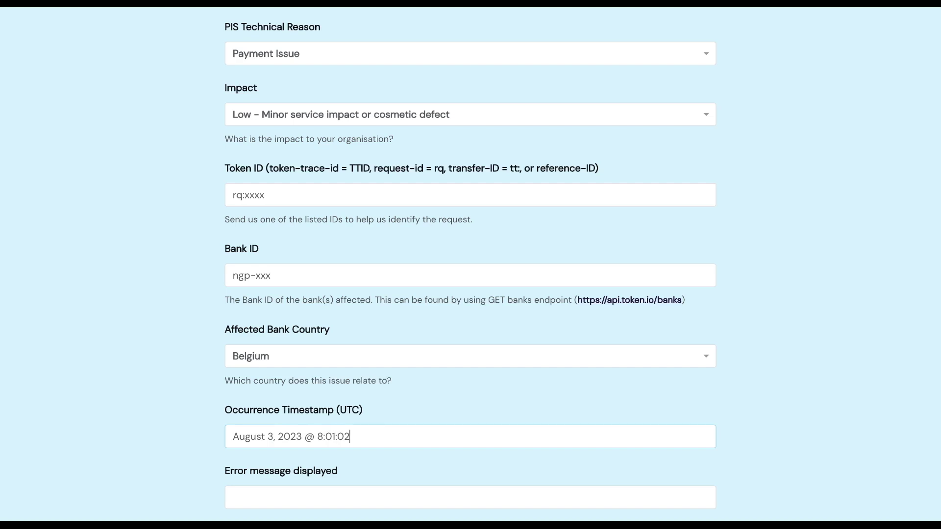
- Enter "BAD REQUEST" as the displayed error message and "/sepa-credit-transfer" as the endpoint
click(282, 500)
text(BAD R)
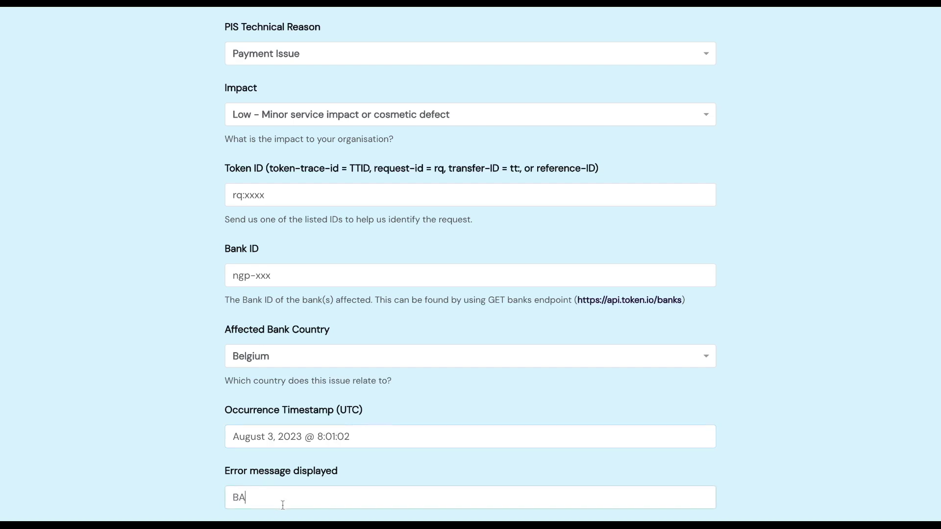
text(EQUEST)
scroll(307, 460, down, 5)
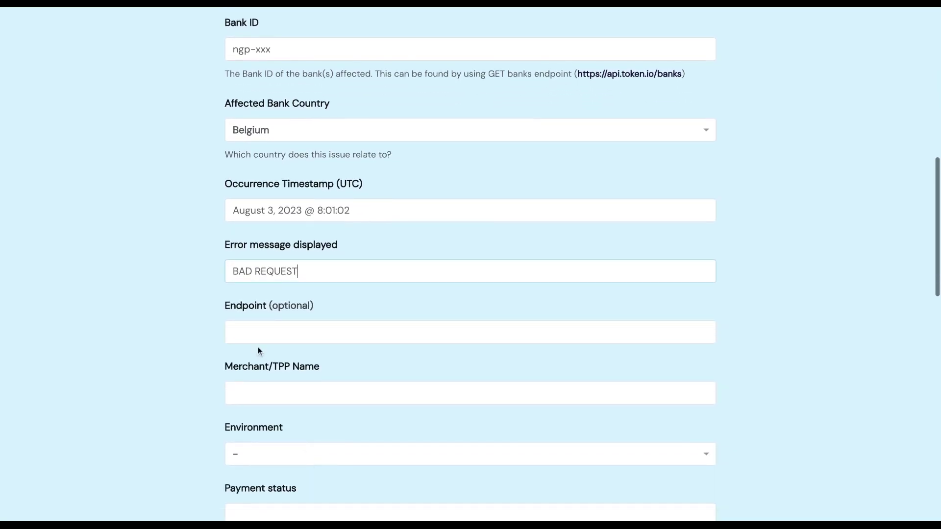
click(252, 335)
text(/)
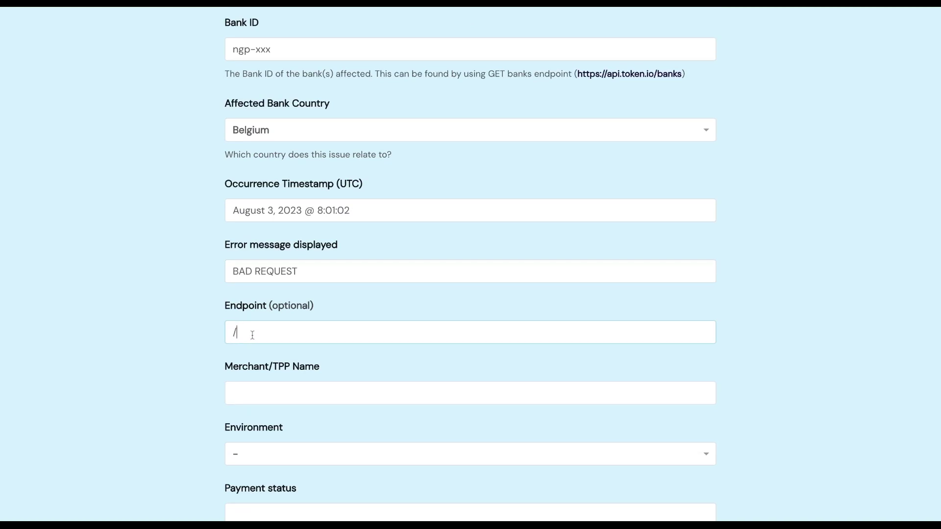
text(sepa-credit-transfer)
- Enter "Relevant merchant name" as the Merchant/TPP name and choose the blank "-" option for the environment
click(259, 400)
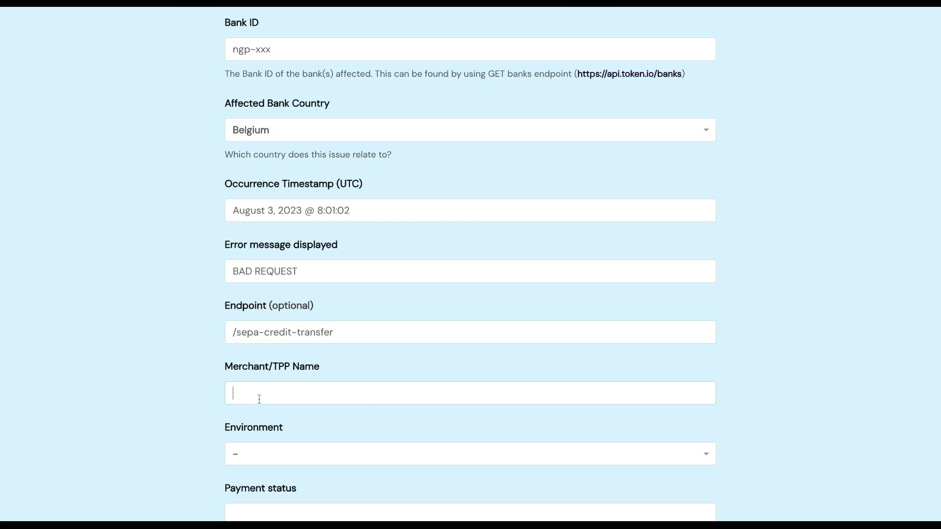
text(Relevant merchant name)
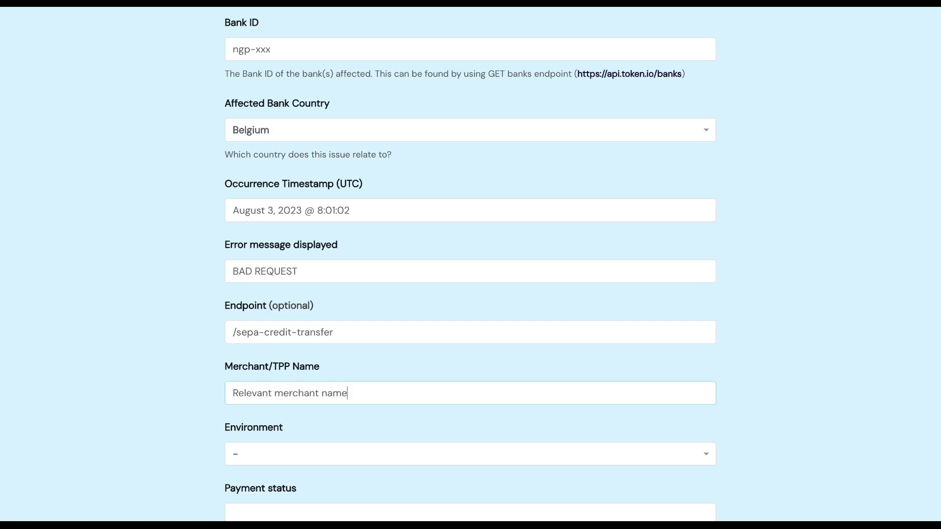
click(255, 458)
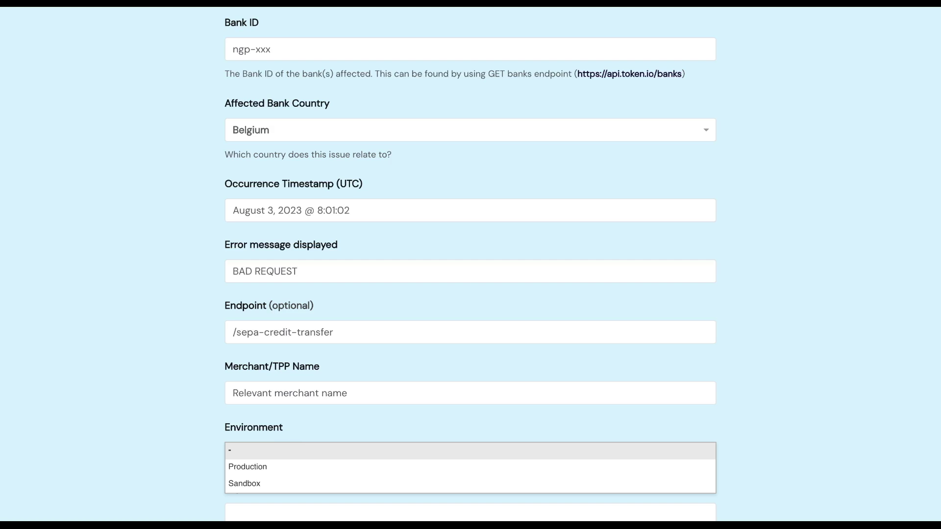
click(254, 450)
- Enter "FAILED" as the payment status and set the payment rails to SEPA
scroll(256, 389, down, 3)
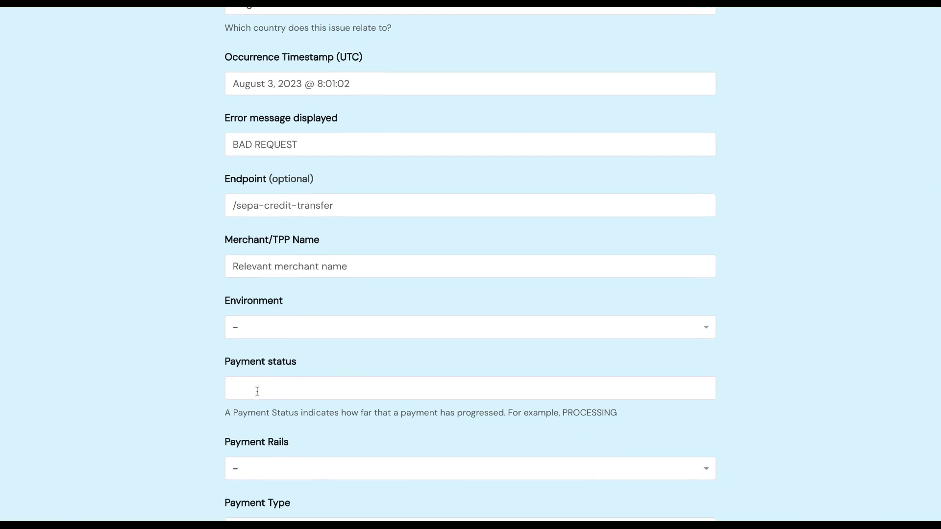
text(FAILED)
click(262, 472)
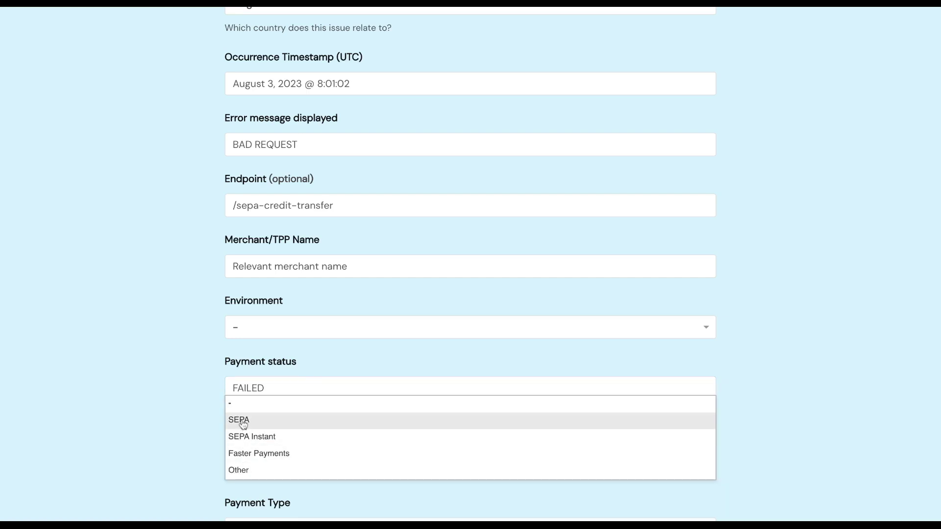
click(243, 422)
- Set the payment type to Single Immediate Payment (SIP)
scroll(243, 424, down, 3)
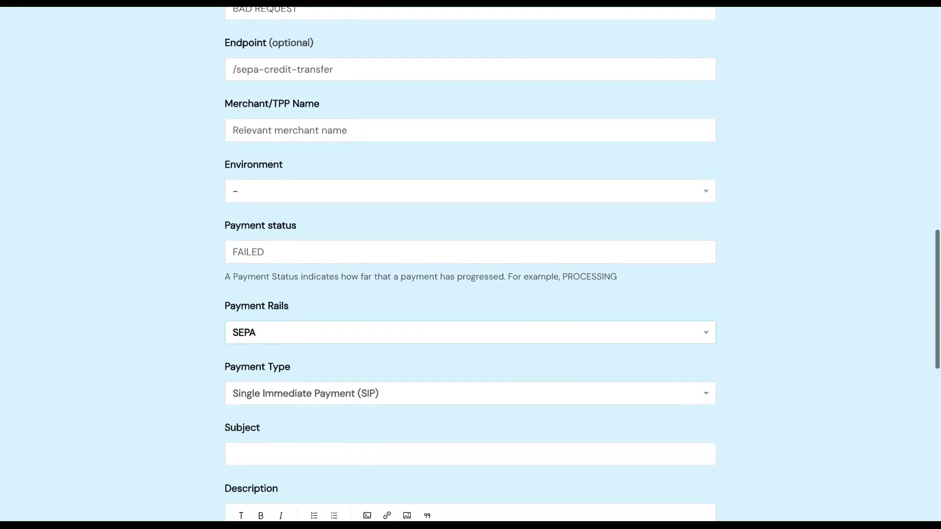
click(277, 386)
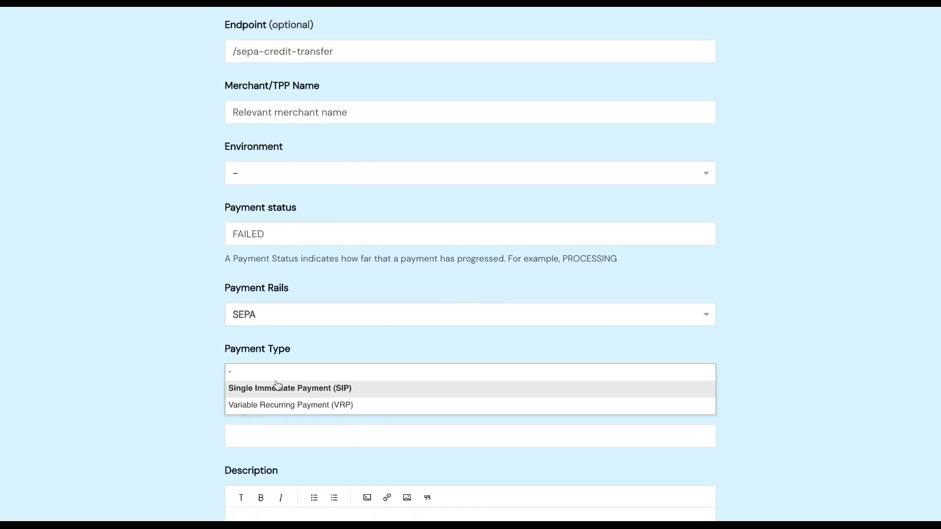
click(278, 387)
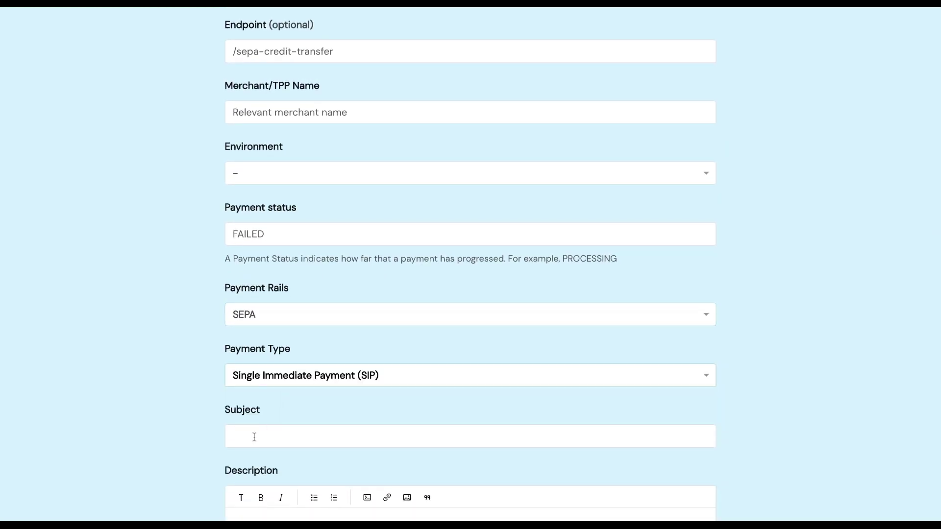
- Enter the request subject: Reason for "BAD REQUEST" error
click(254, 436)
text(R)
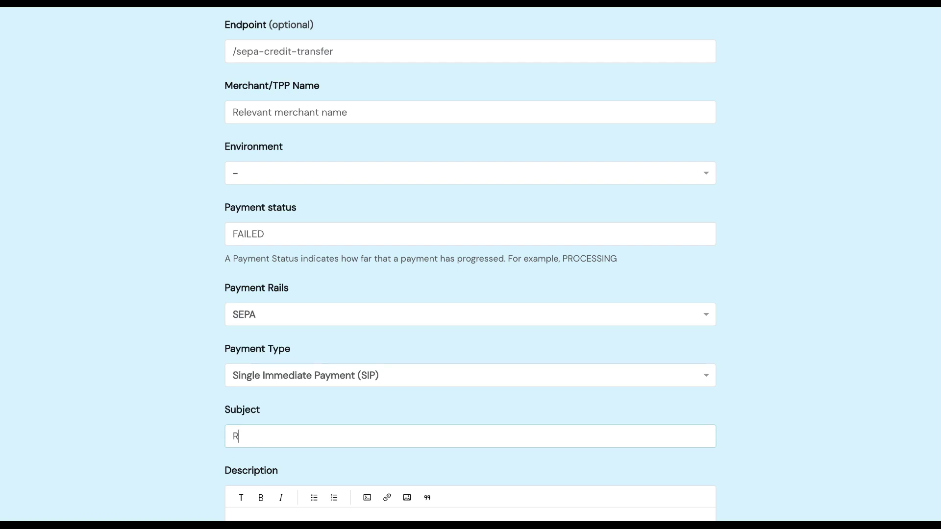
text(eason for "BA)
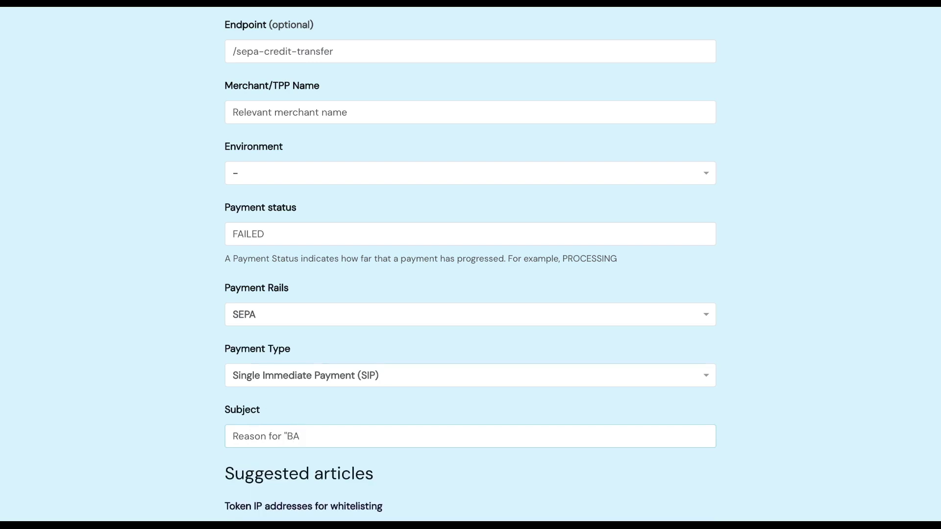
text(D REQ)
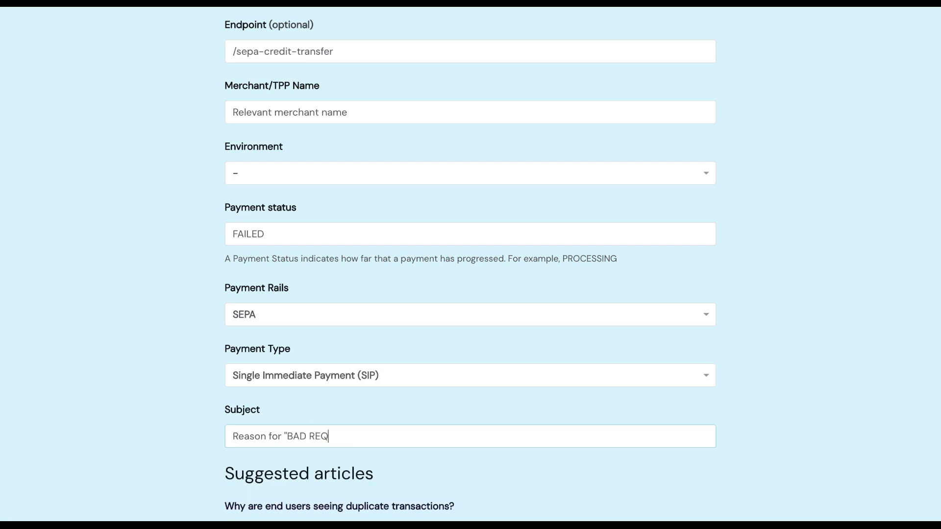
text(UEST" error)
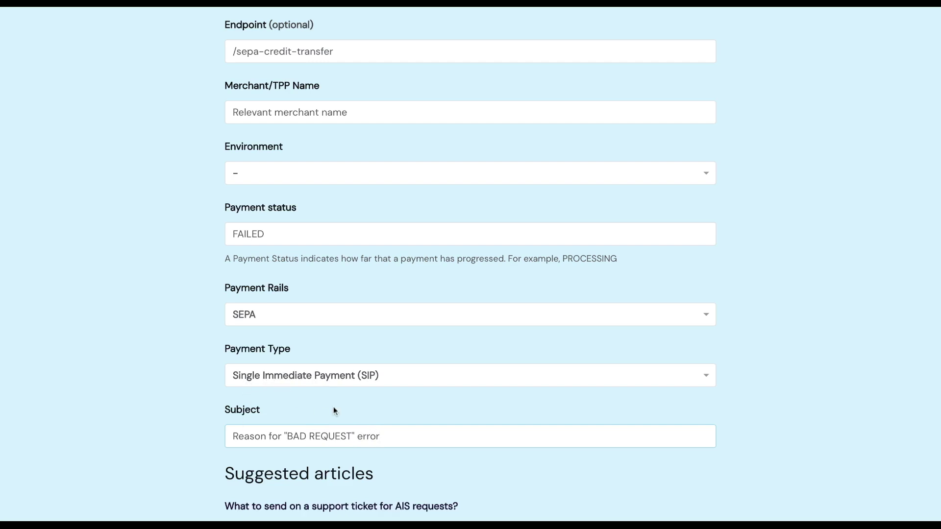
- Enter the request description: 'Hi team,', 'Kindly investigate and advise why this payment ended in "BAD REQUEST"' and 'Thank you.' on separate lines
scroll(335, 411, down, 3)
scroll(385, 247, down, 3)
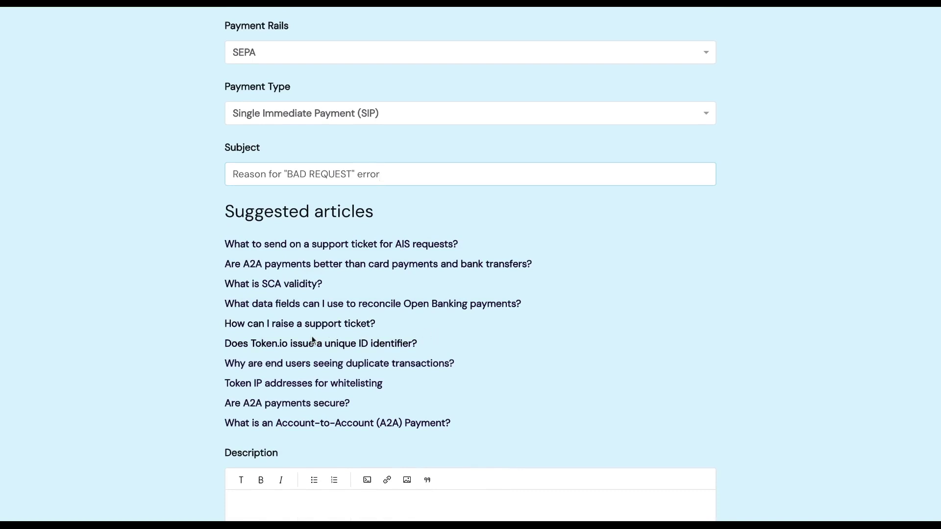
scroll(342, 392, down, 1)
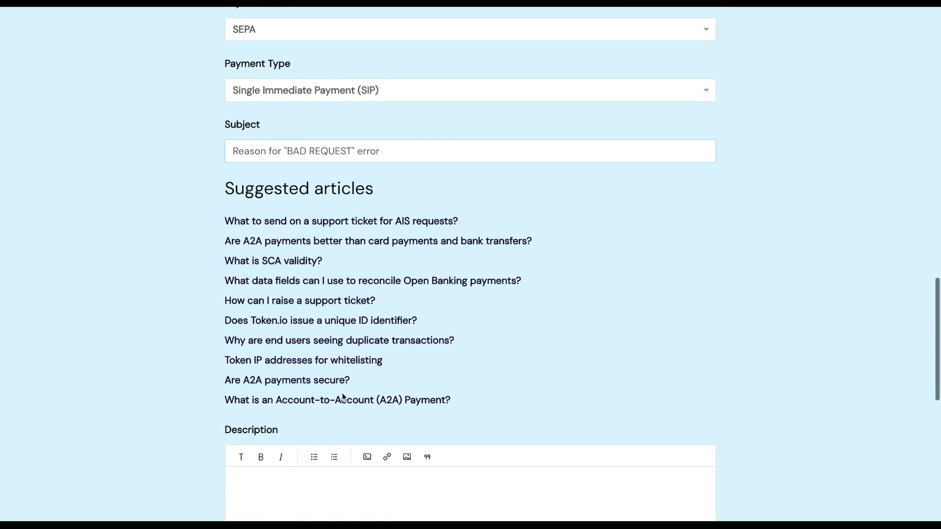
scroll(341, 368, down, 5)
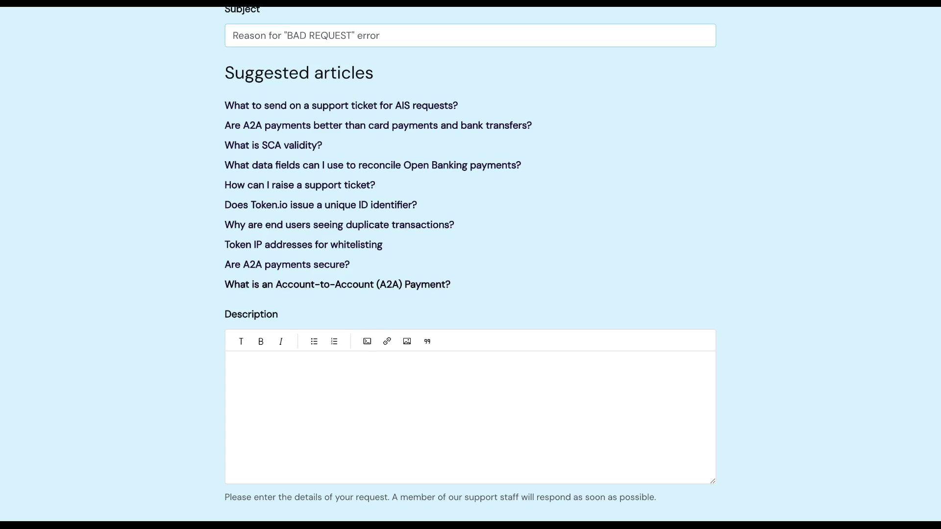
click(271, 370)
text(Hi team, )
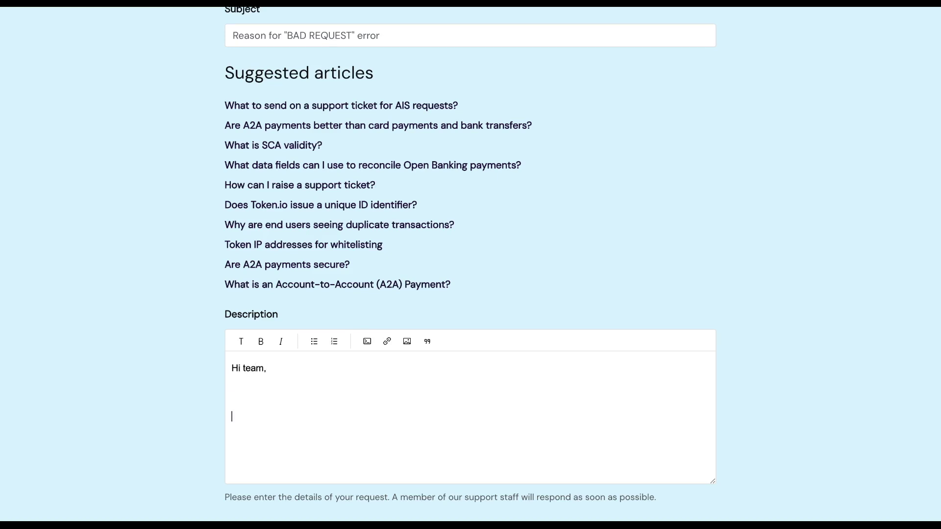
text(Kindly investigate an)
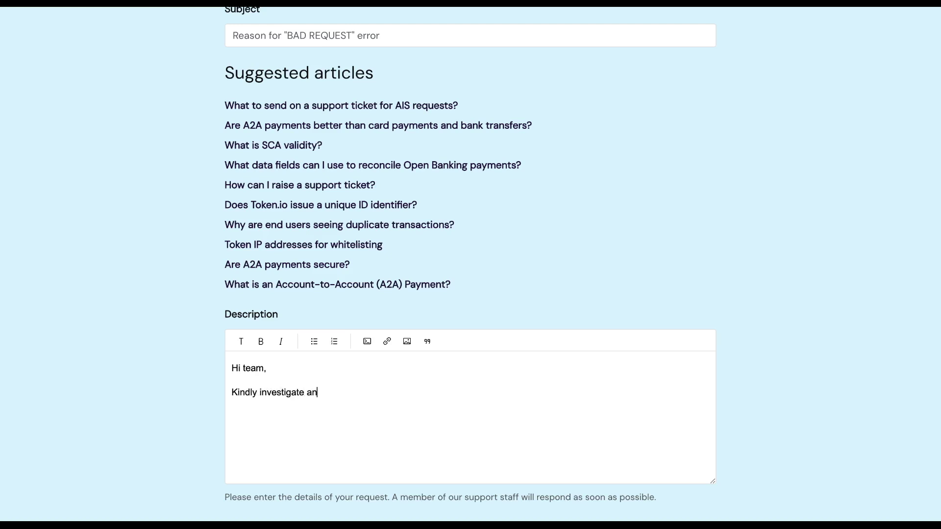
text(d advise why this payment e)
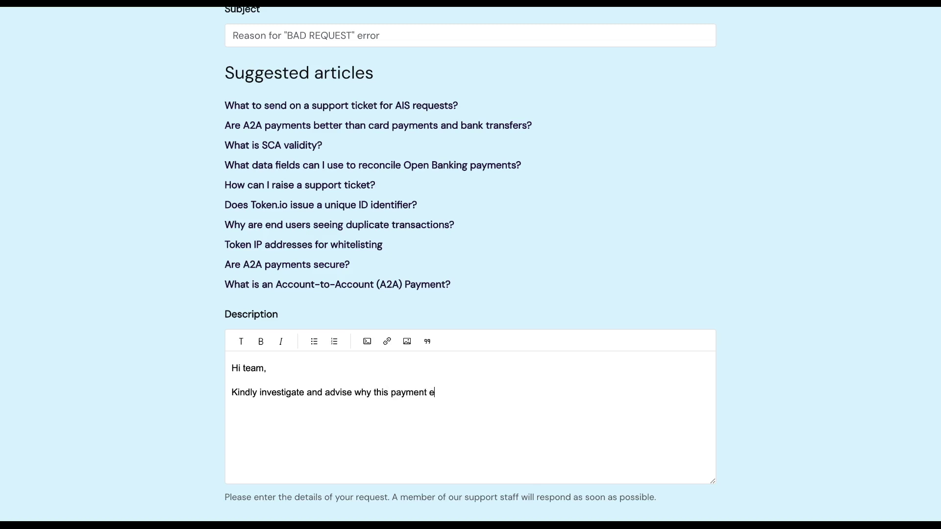
text(nded in "BAD REQUEST"  )
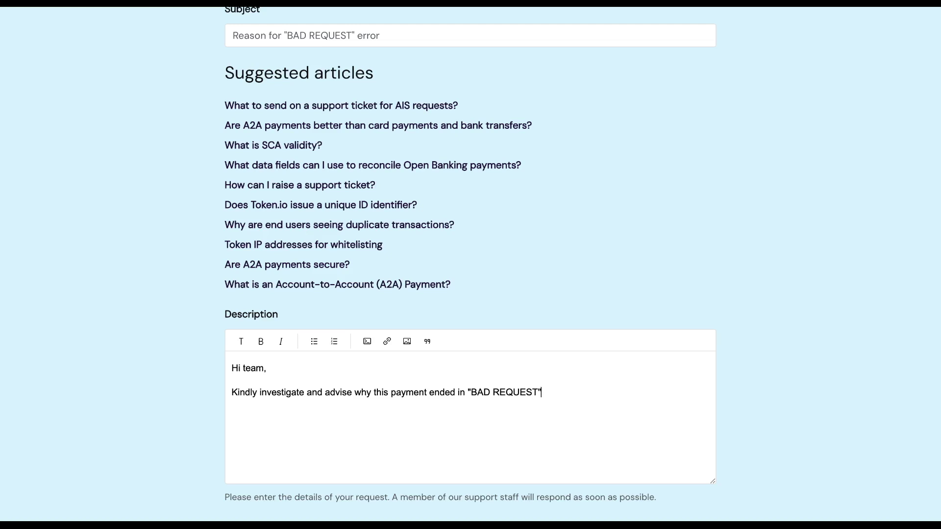
text(Thank you.)
- Try to submit the support request without any attachments
scroll(322, 403, down, 1)
scroll(322, 403, down, 1)
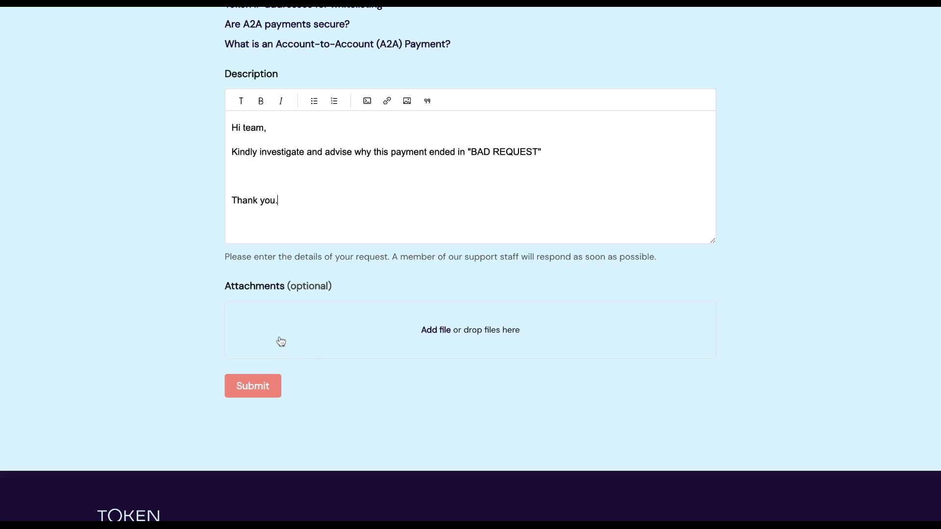
click(252, 388)
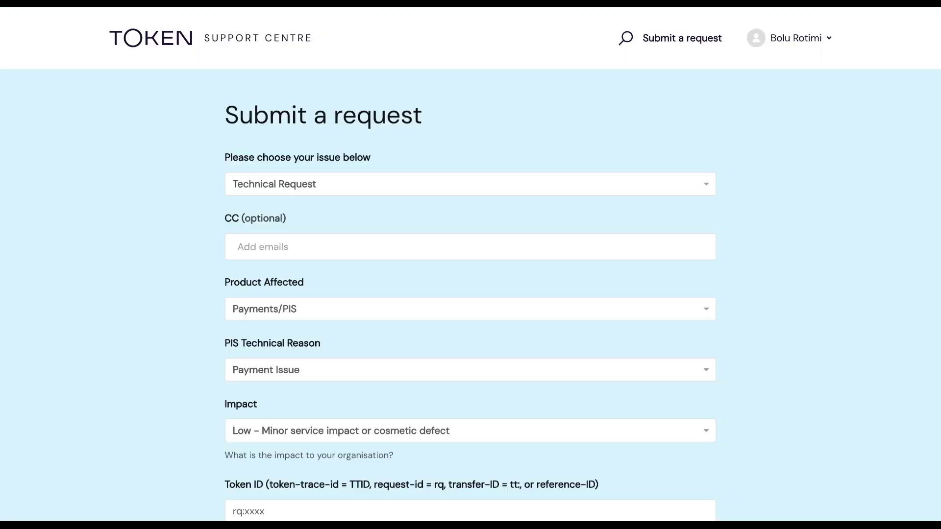
- Set the request's environment to Production
scroll(336, 315, down, 2)
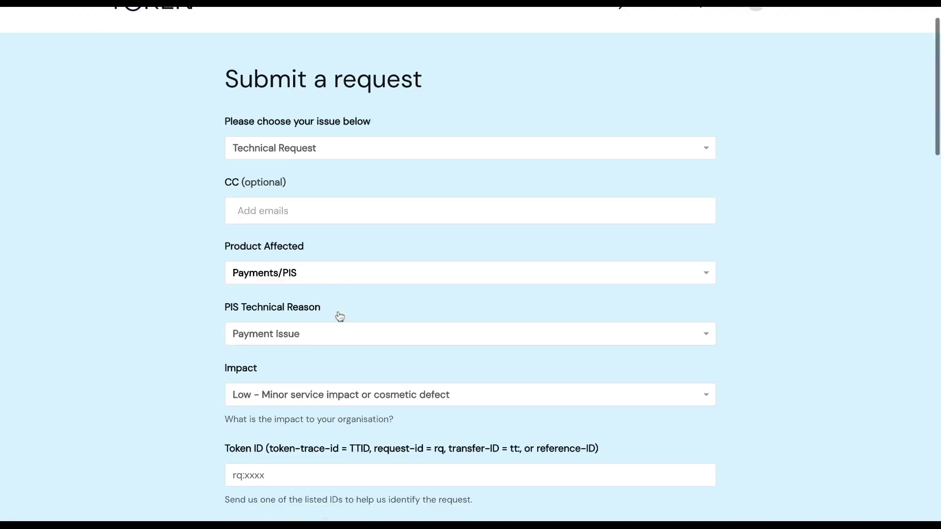
scroll(340, 316, down, 10)
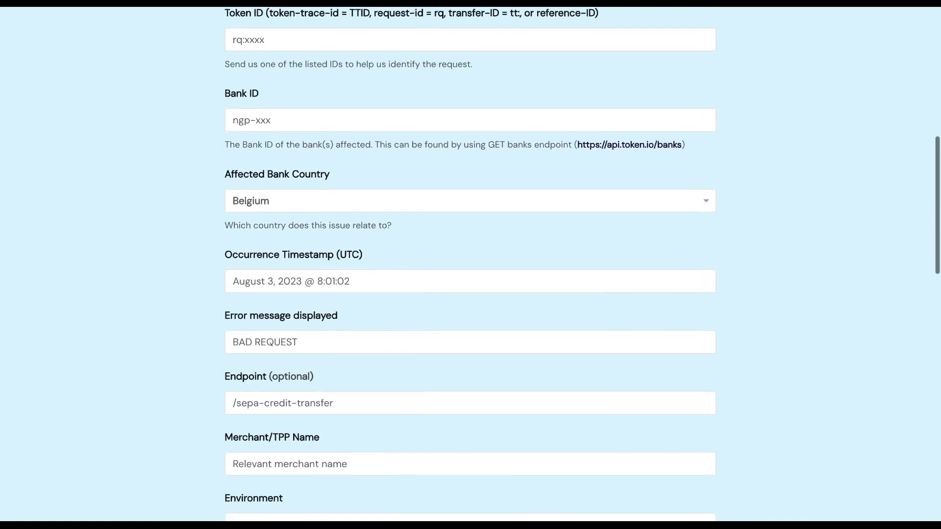
scroll(293, 344, down, 1)
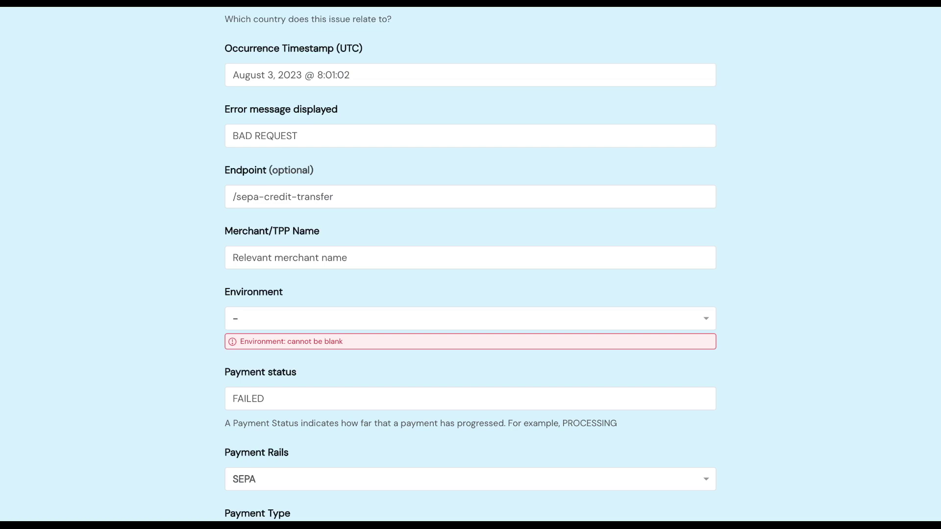
click(310, 324)
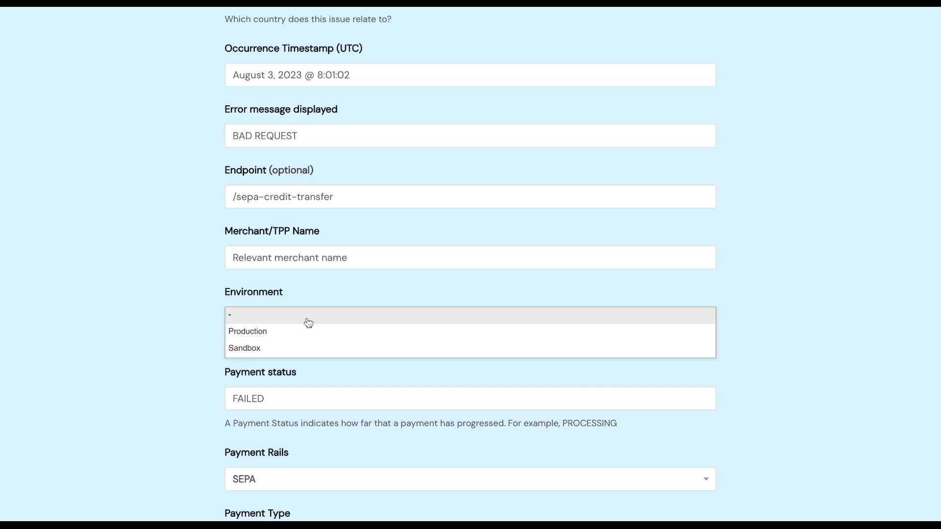
click(274, 332)
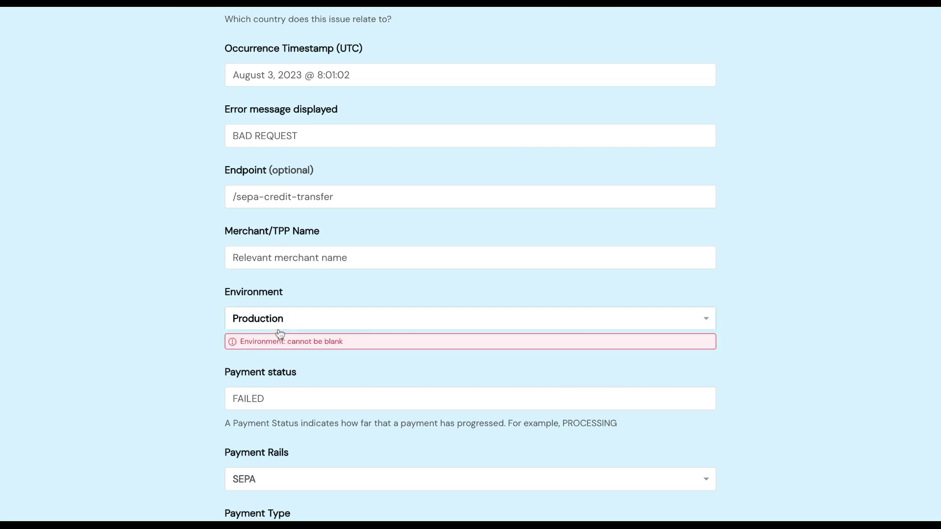
- Submit the corrected support request and open the My activities page
scroll(362, 345, down, 12)
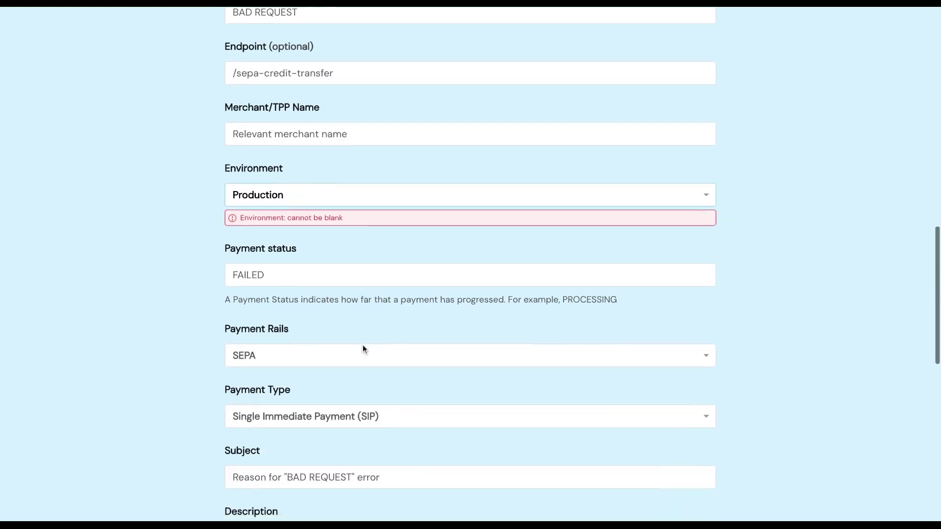
scroll(487, 324, down, 2)
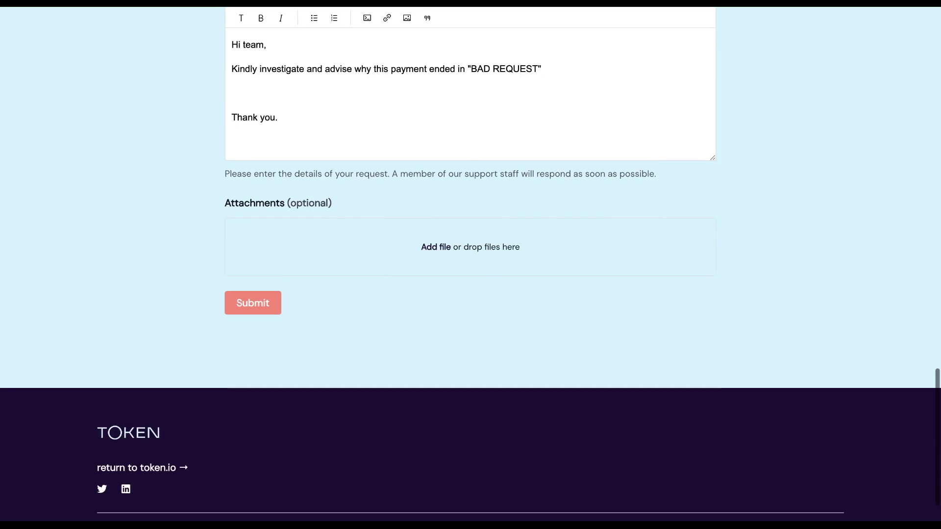
click(257, 301)
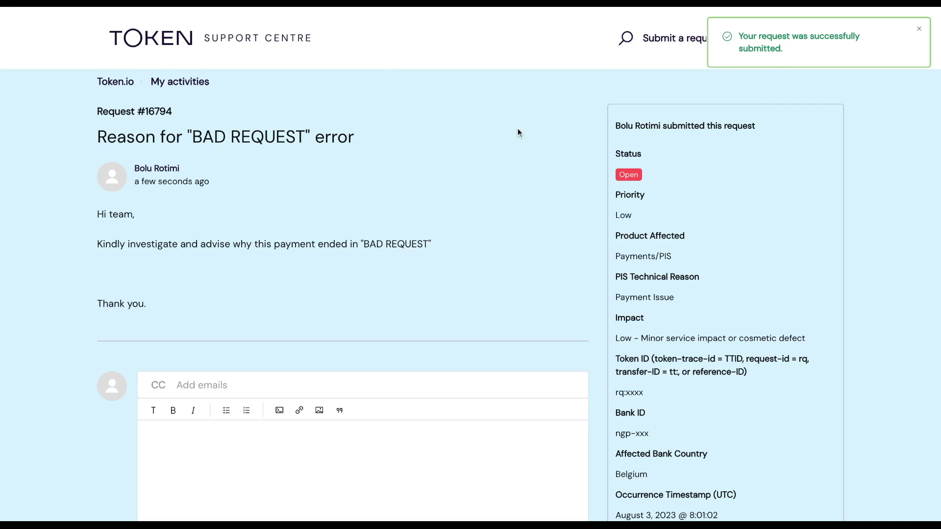
click(183, 83)
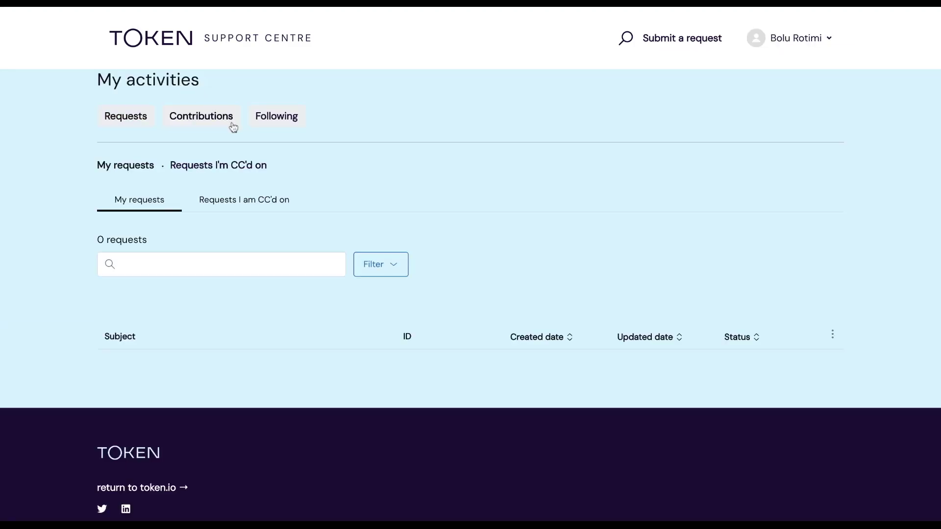